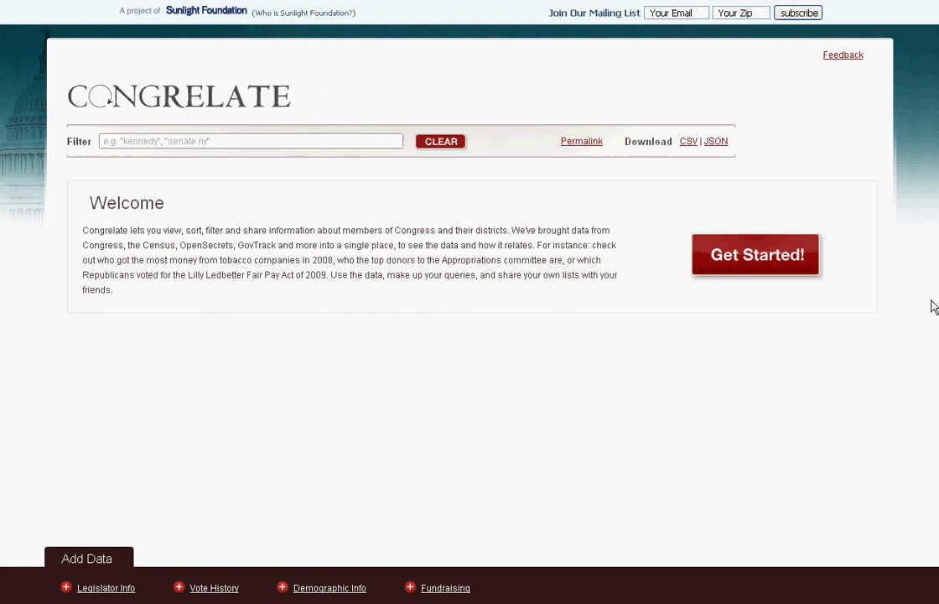
# - Load the Congrelate member table with Name, State and District columns from the welcome panel
pyautogui.click(769, 266)
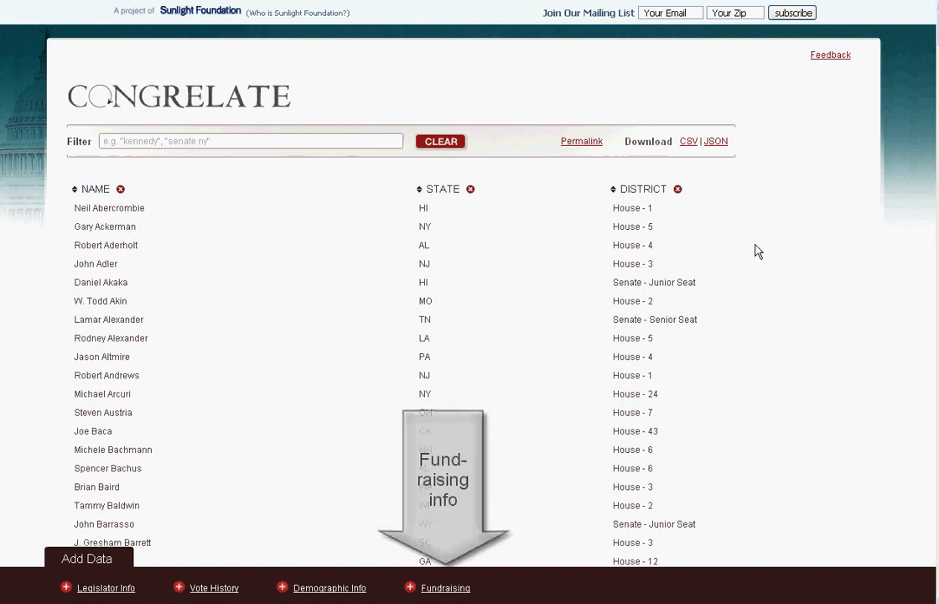
# - Add a Tobacco (2008) fundraising column, rank members by it highest first, then remove it
pyautogui.click(442, 592)
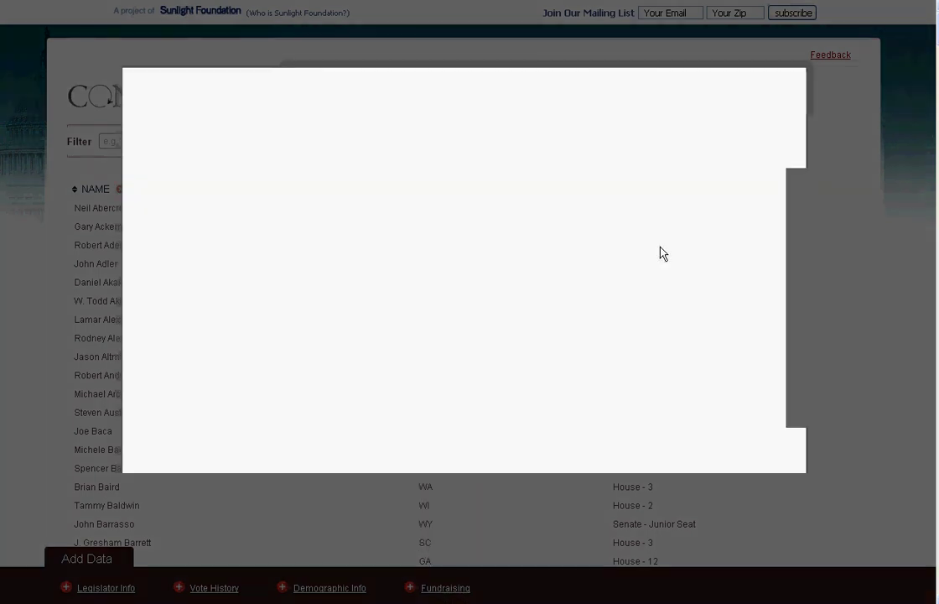
pyautogui.scroll(-5, 683, 269)
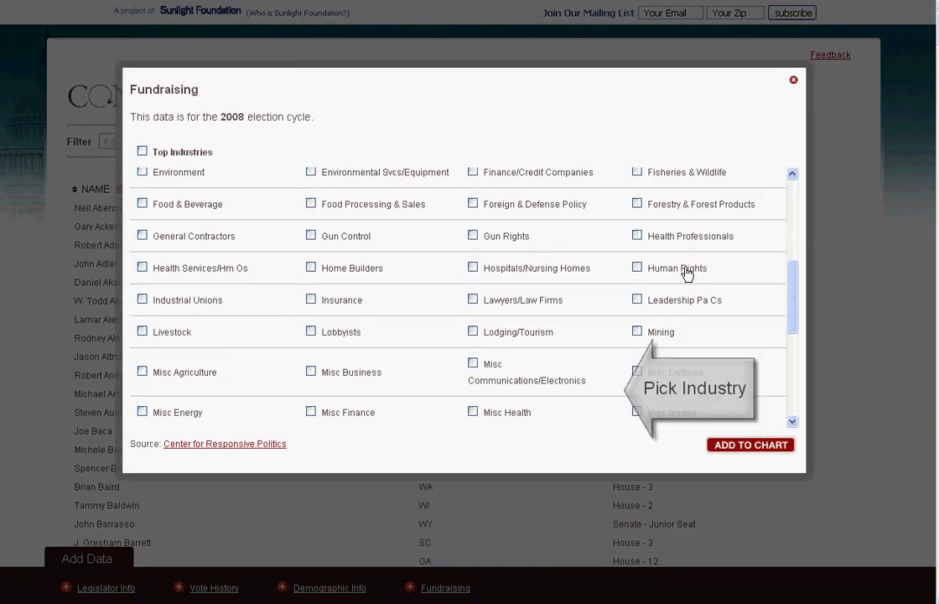
pyautogui.scroll(-6, 687, 273)
pyautogui.scroll(-1, 693, 370)
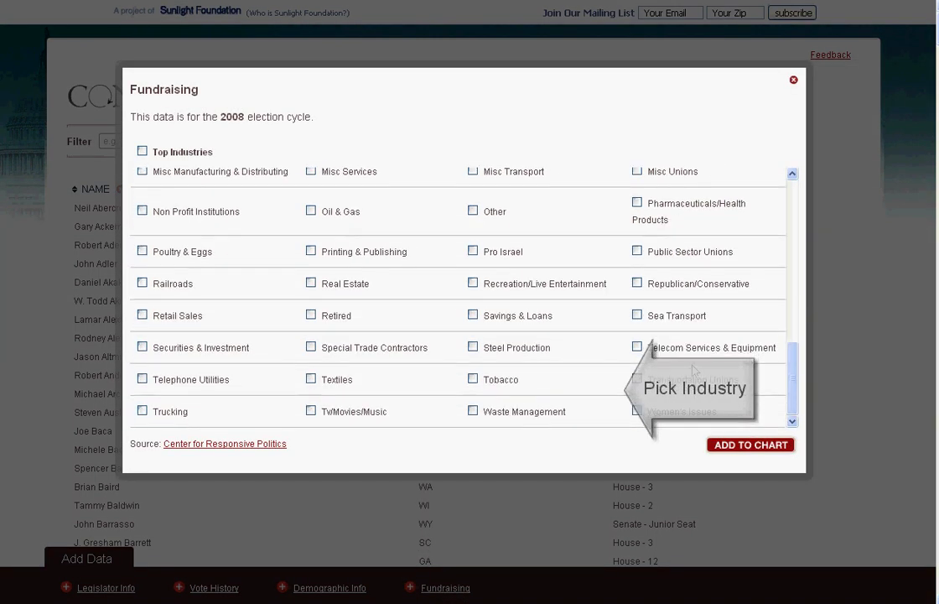
pyautogui.click(473, 380)
pyautogui.click(746, 446)
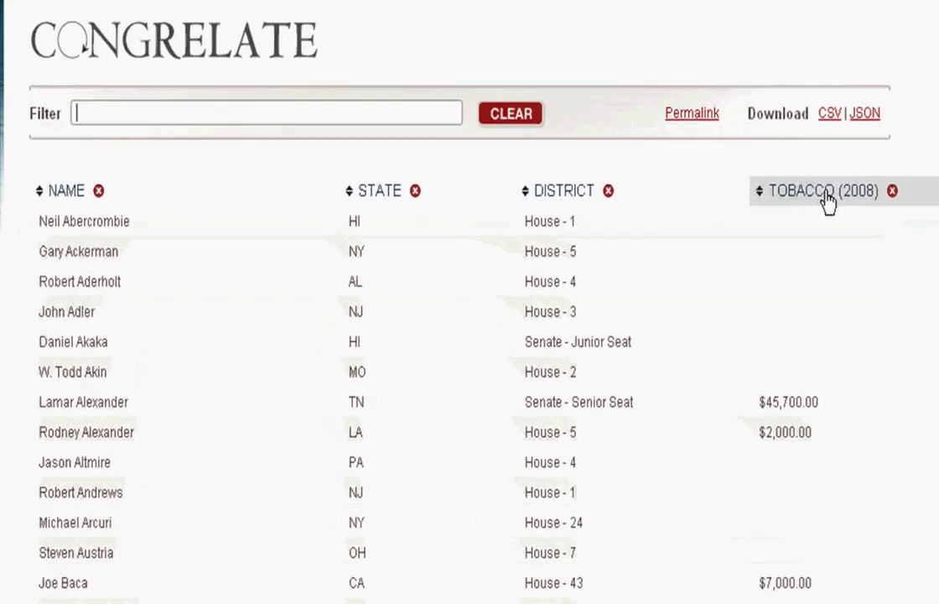
pyautogui.click(826, 196)
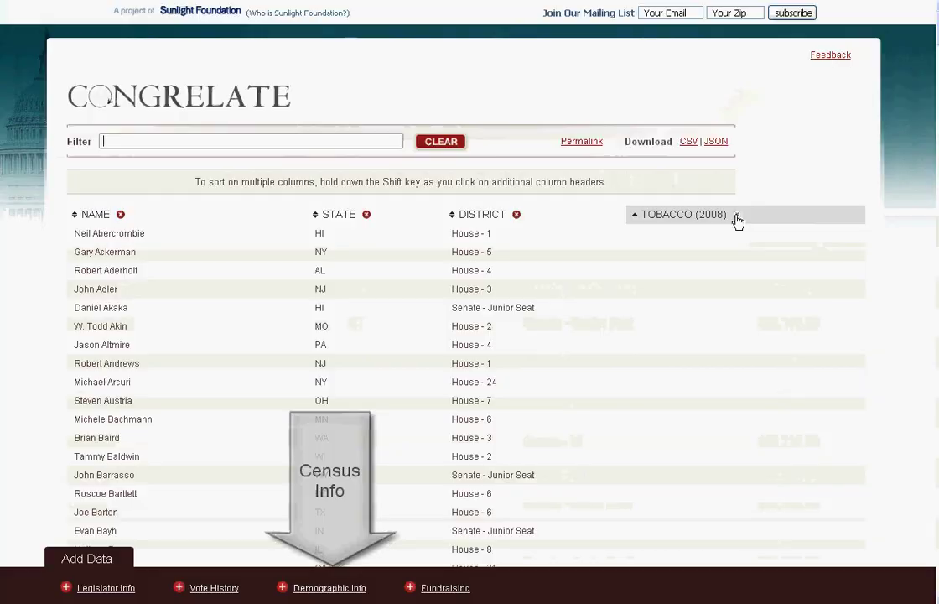
pyautogui.click(893, 231)
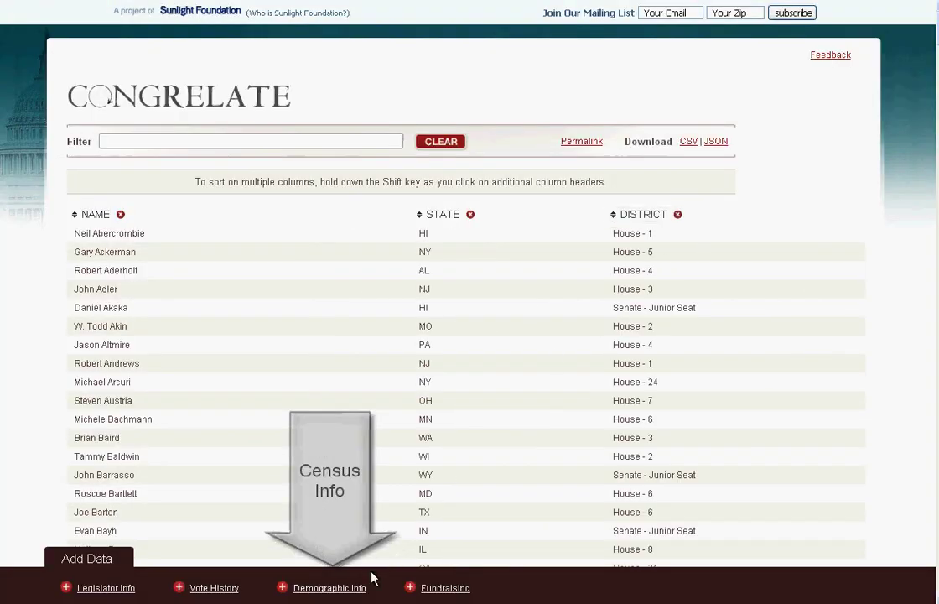
# - Add a % Hispanic column, sort by it descending, then remove the Hispanics column
pyautogui.click(352, 588)
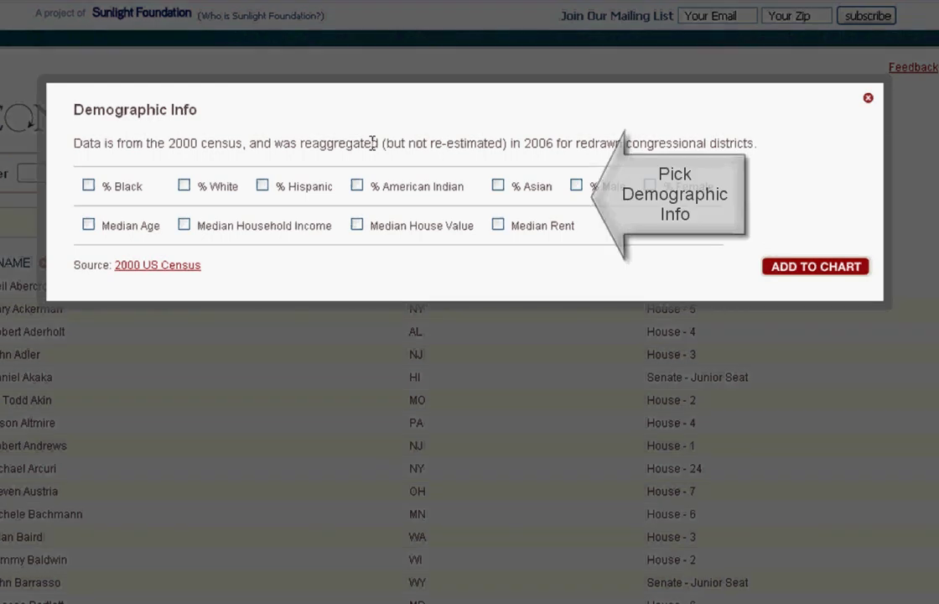
pyautogui.click(263, 185)
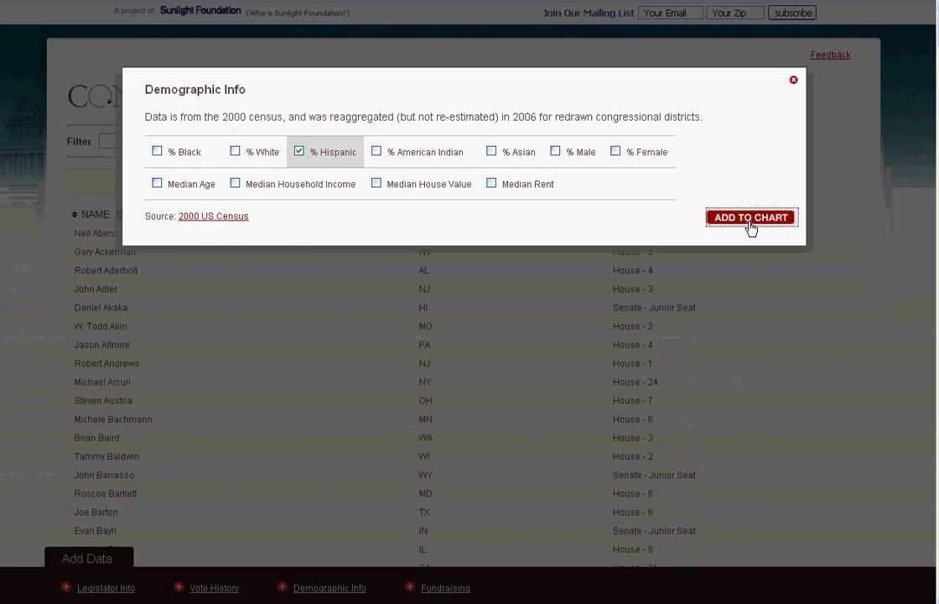
pyautogui.click(751, 218)
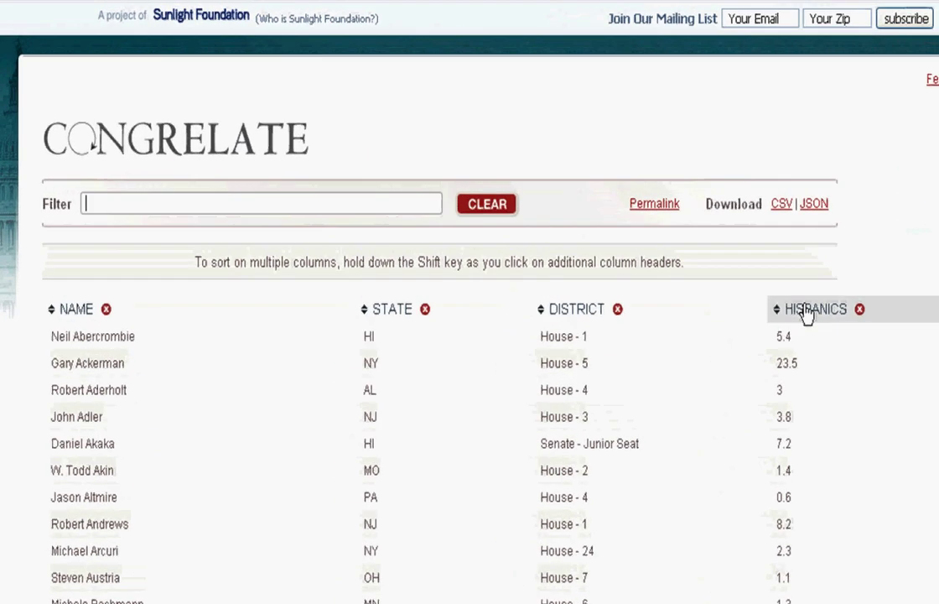
pyautogui.click(805, 313)
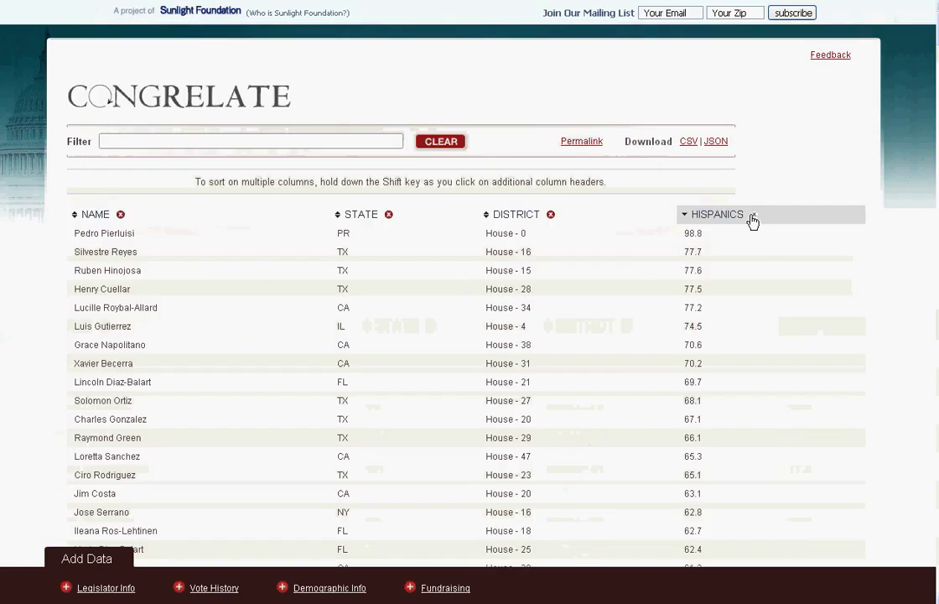
pyautogui.click(874, 324)
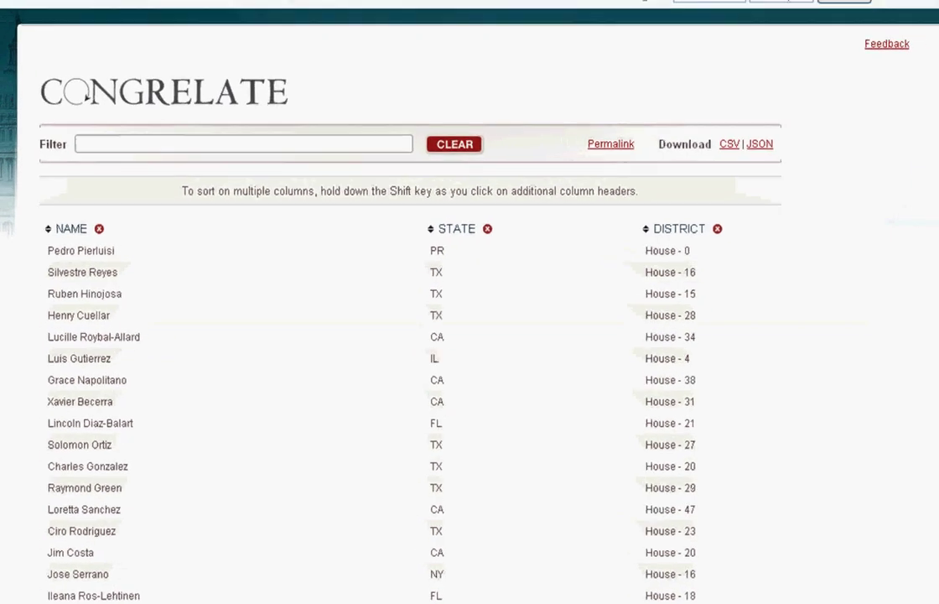
# - Search votes for 'Ledbetter' and add the 01/27/09 House S 181 passage vote column
pyautogui.click(216, 588)
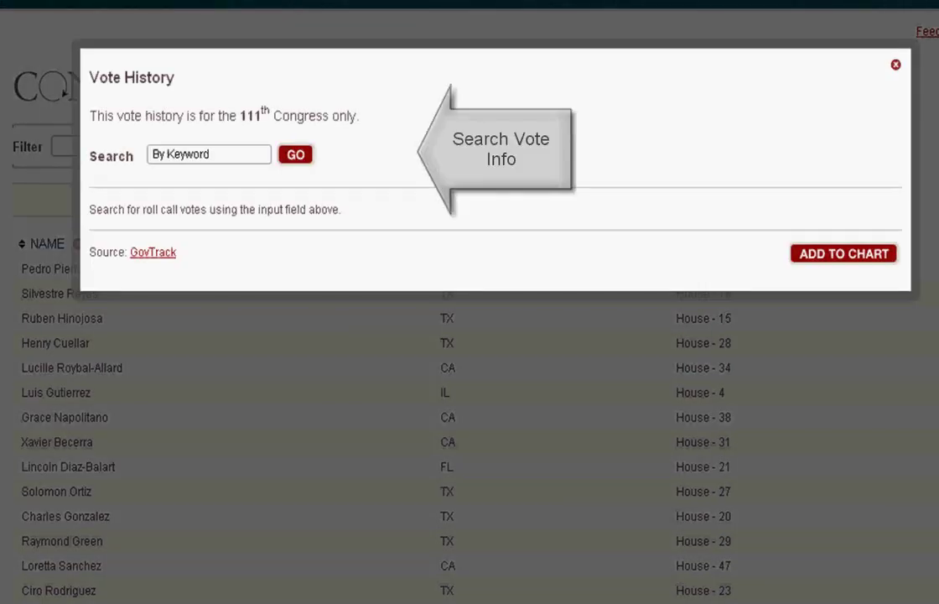
pyautogui.click(173, 154)
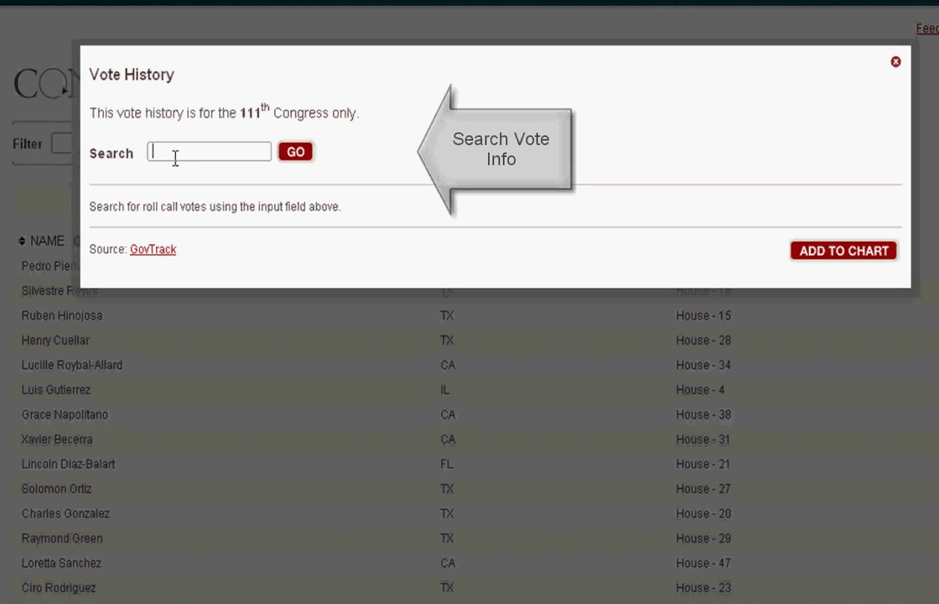
pyautogui.write('Led')
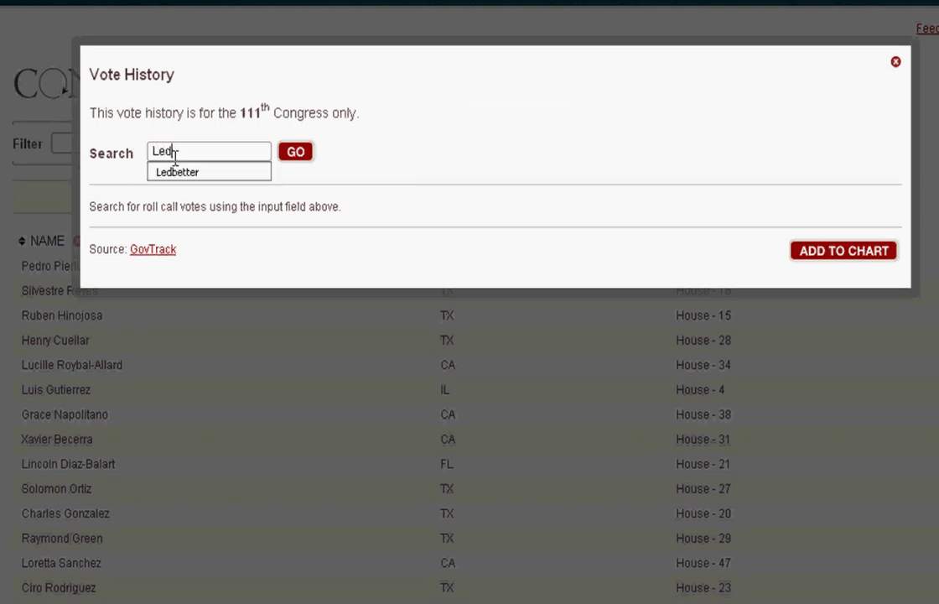
pyautogui.write('better')
pyautogui.click(295, 154)
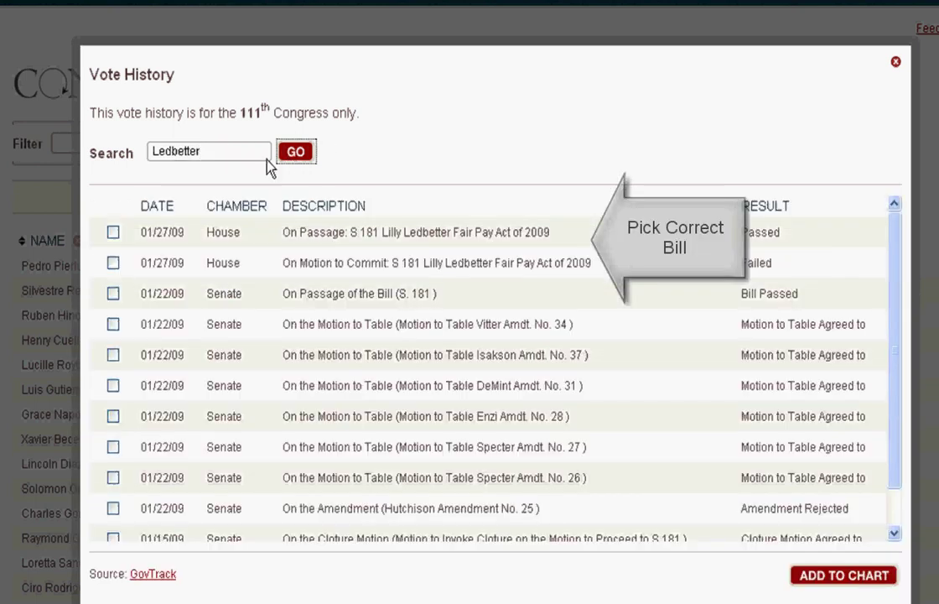
pyautogui.click(113, 232)
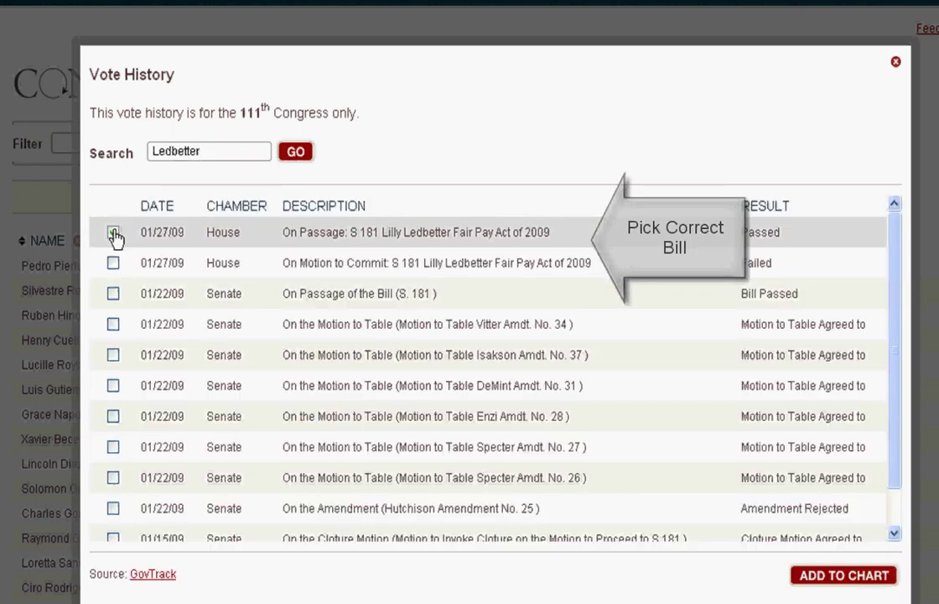
pyautogui.click(832, 574)
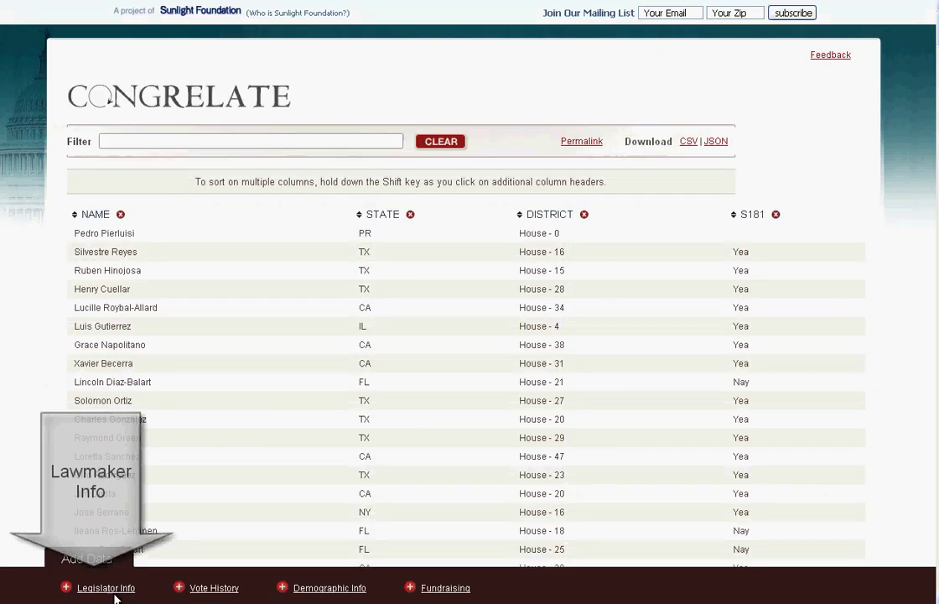
# - Add a Gender column and sort women first, with the S181 vote as secondary sort
pyautogui.click(108, 589)
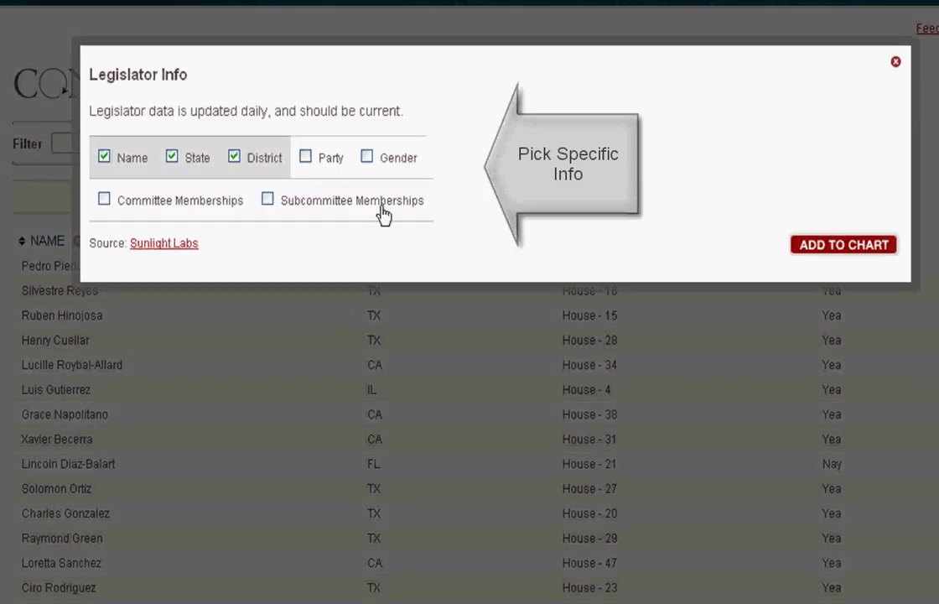
pyautogui.click(368, 156)
pyautogui.click(844, 245)
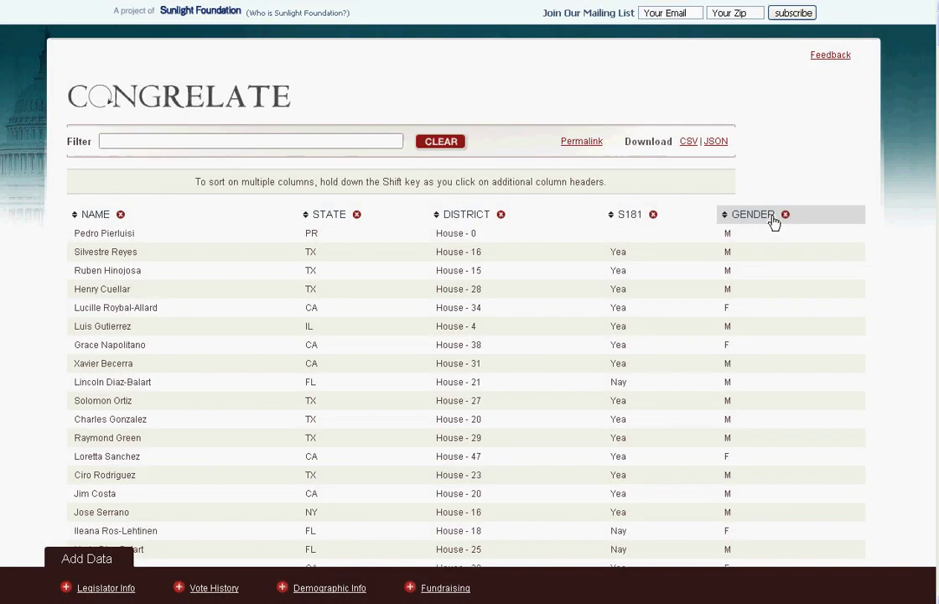
pyautogui.click(771, 217)
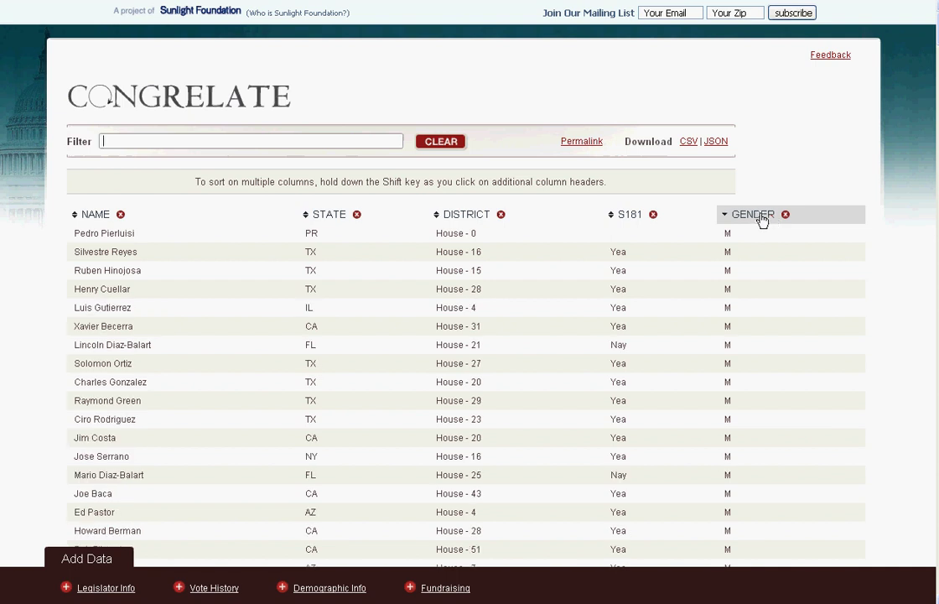
pyautogui.click(762, 221)
pyautogui.keyDown('shift'); pyautogui.click(633, 220); pyautogui.keyUp('shift')
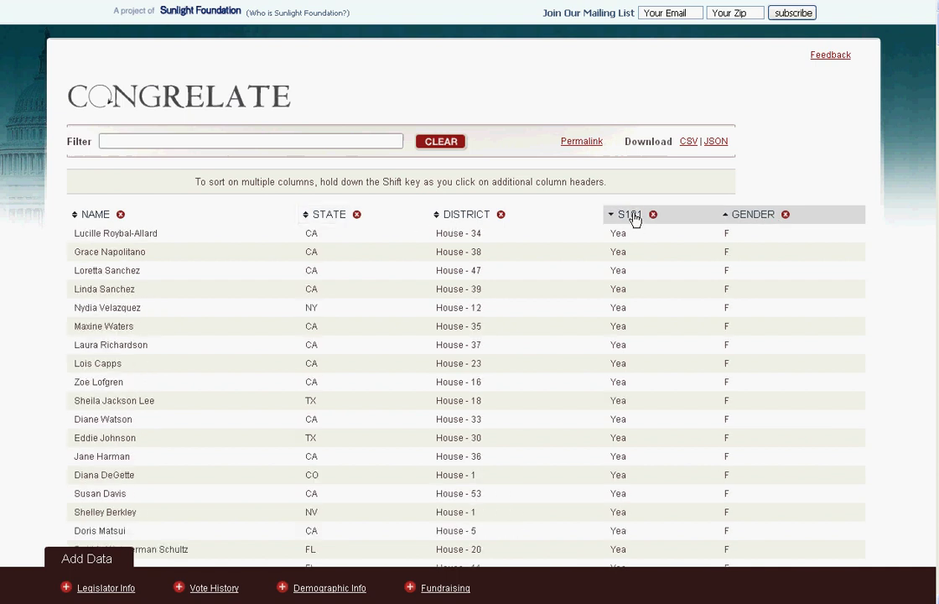
pyautogui.keyDown('shift'); pyautogui.click(634, 220); pyautogui.keyUp('shift')
pyautogui.scroll(-4, 675, 284)
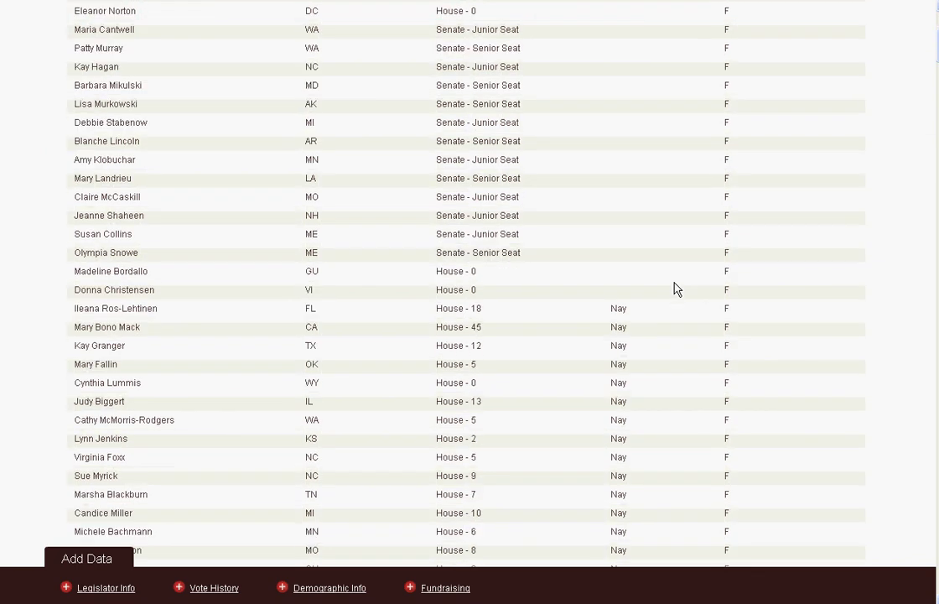
pyautogui.scroll(-3, 675, 288)
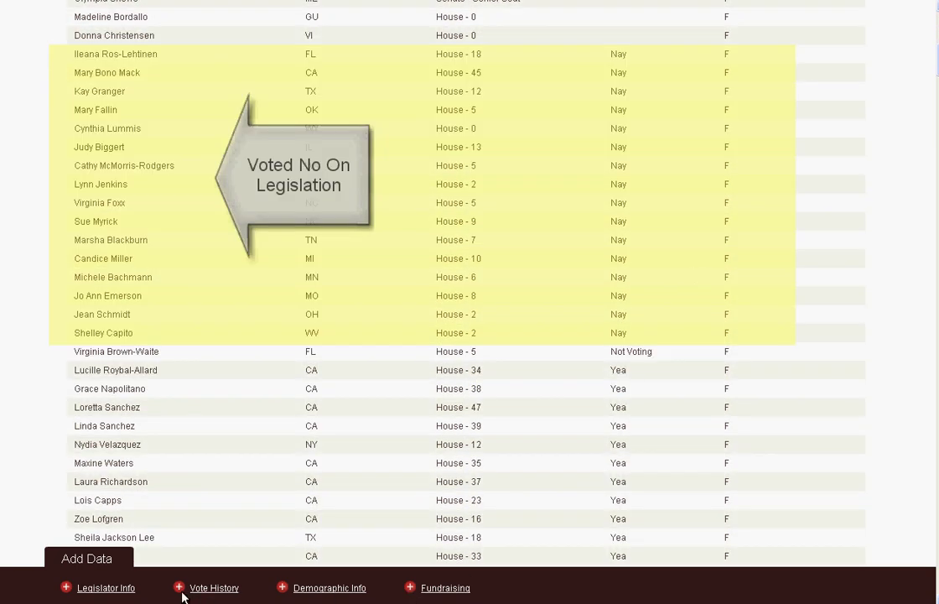
# - Add a Party column to the member table
pyautogui.click(124, 591)
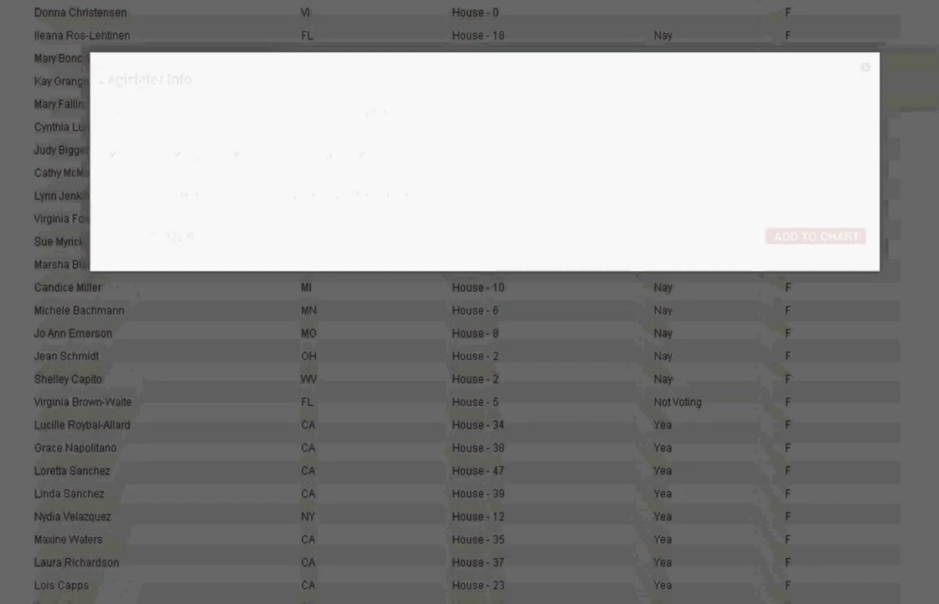
pyautogui.click(303, 157)
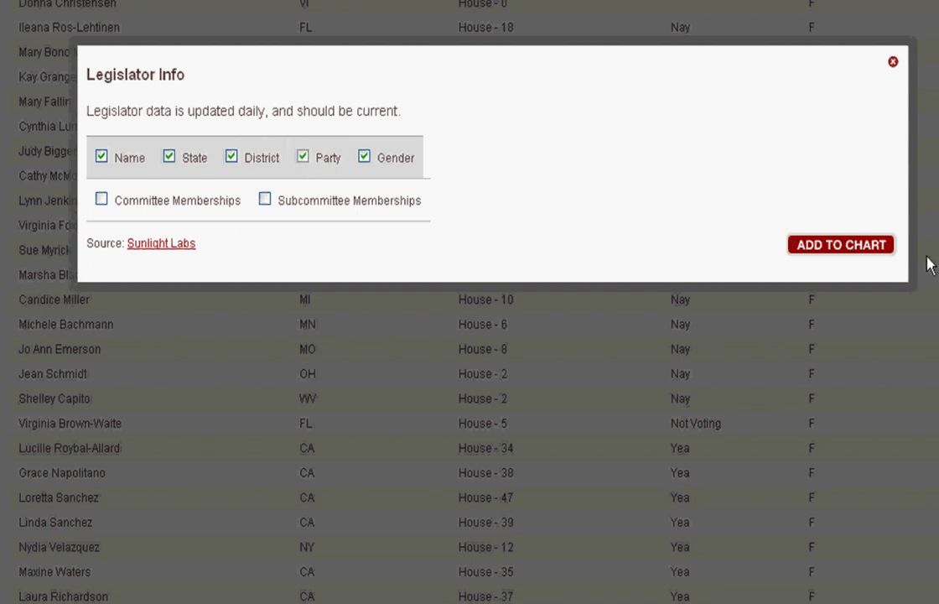
pyautogui.click(864, 248)
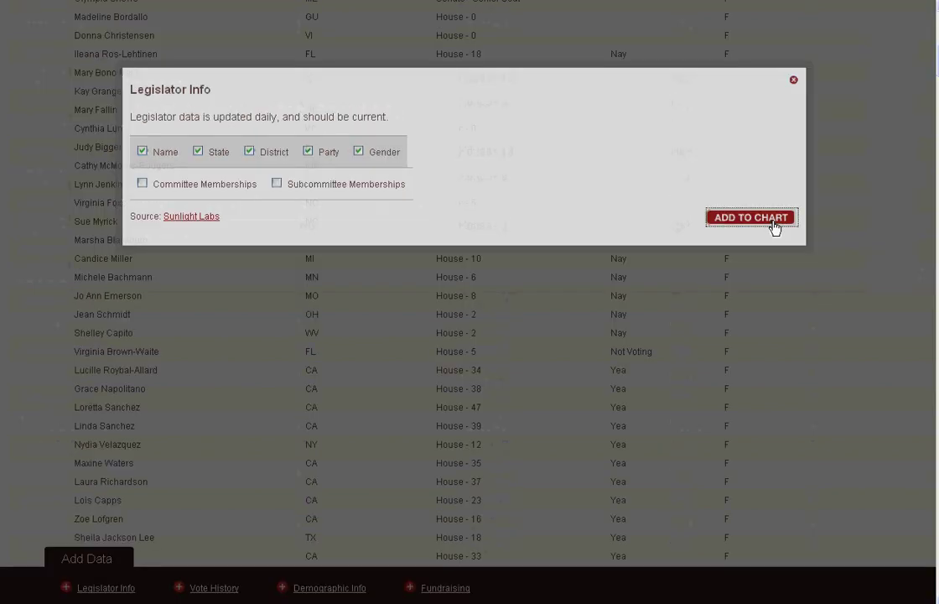
pyautogui.scroll(-5, 826, 294)
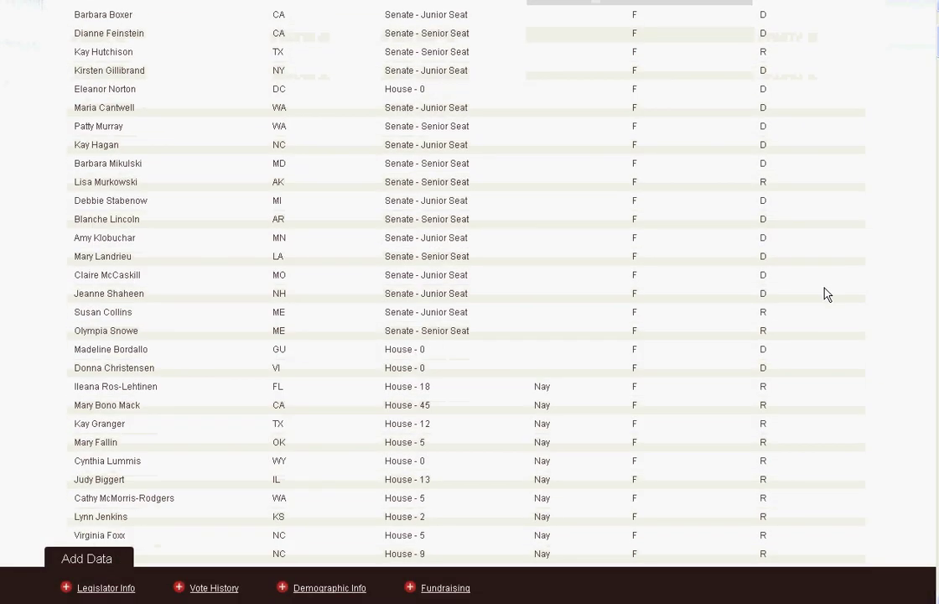
pyautogui.scroll(-1, 826, 293)
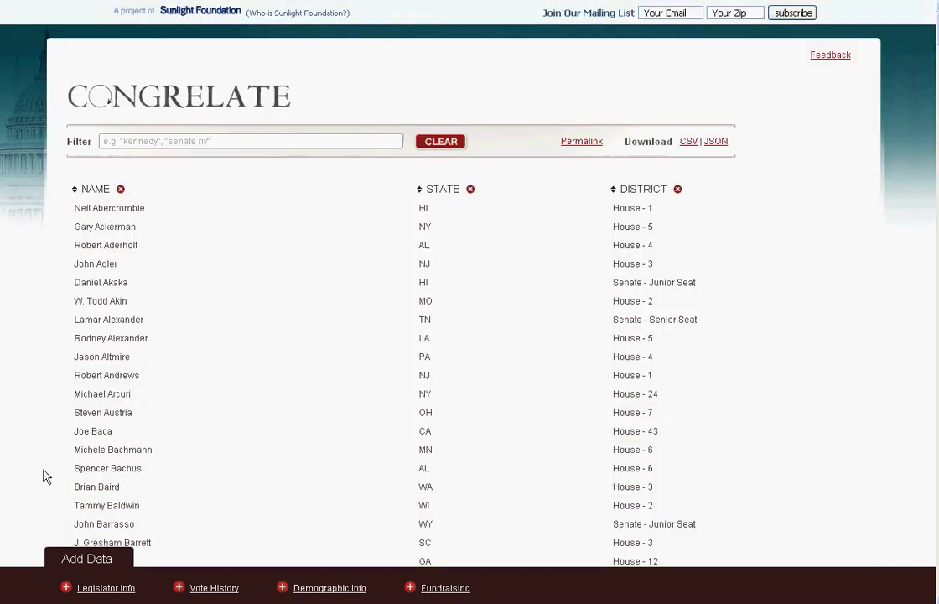
# - Add a Committee Memberships column from Legislator Info
pyautogui.click(106, 588)
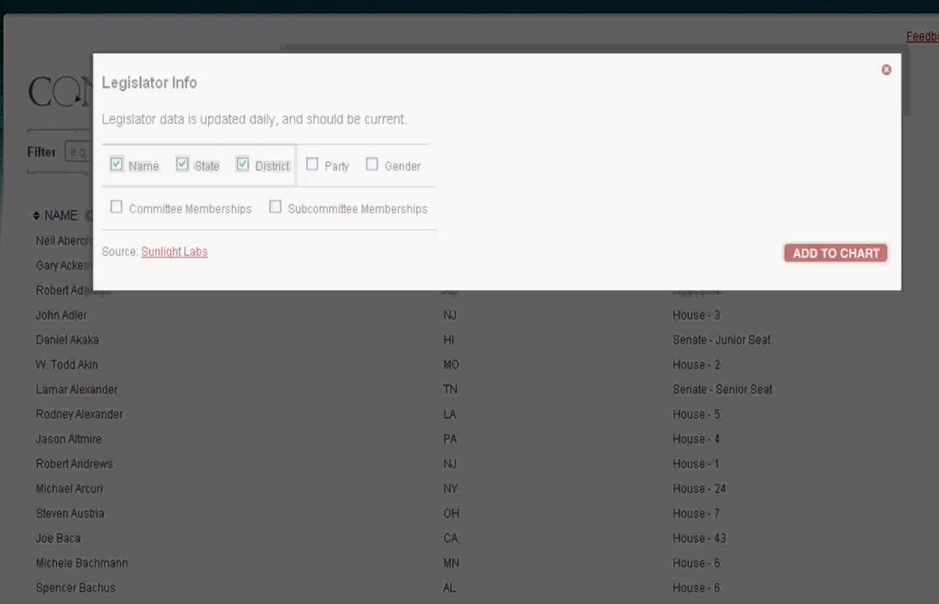
pyautogui.click(218, 217)
pyautogui.click(835, 250)
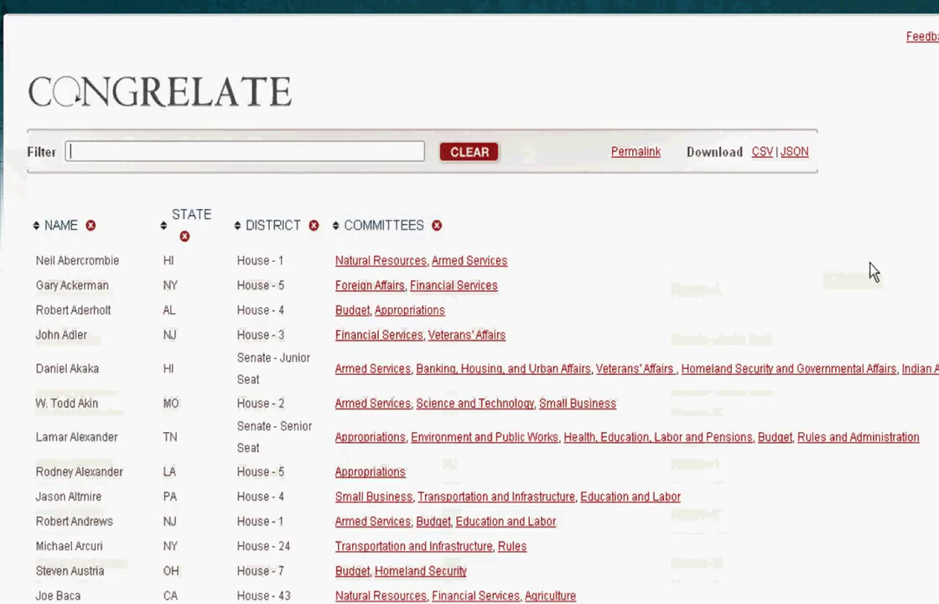
# - Add a Party column from Legislator Info
pyautogui.click(429, 398)
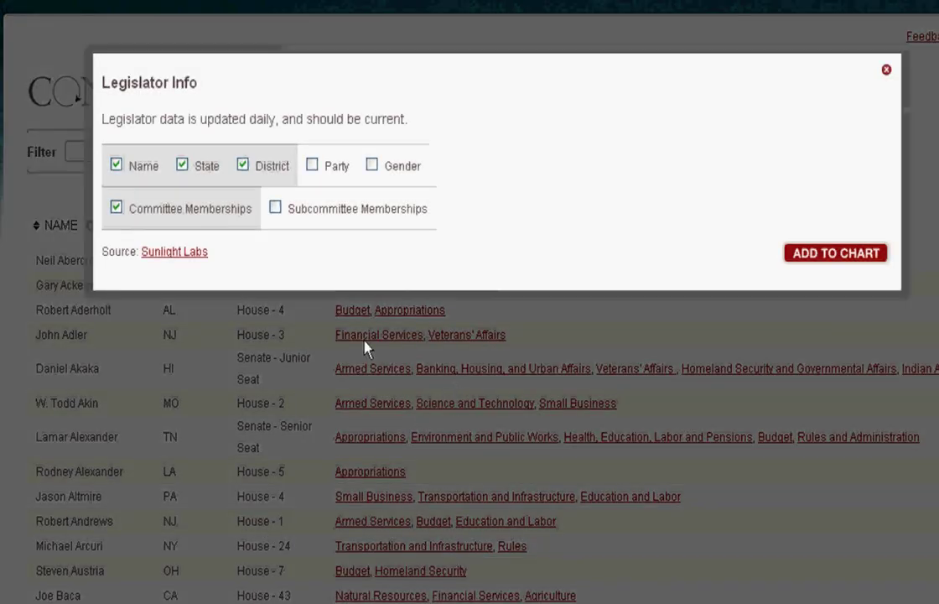
pyautogui.click(331, 166)
pyautogui.click(817, 255)
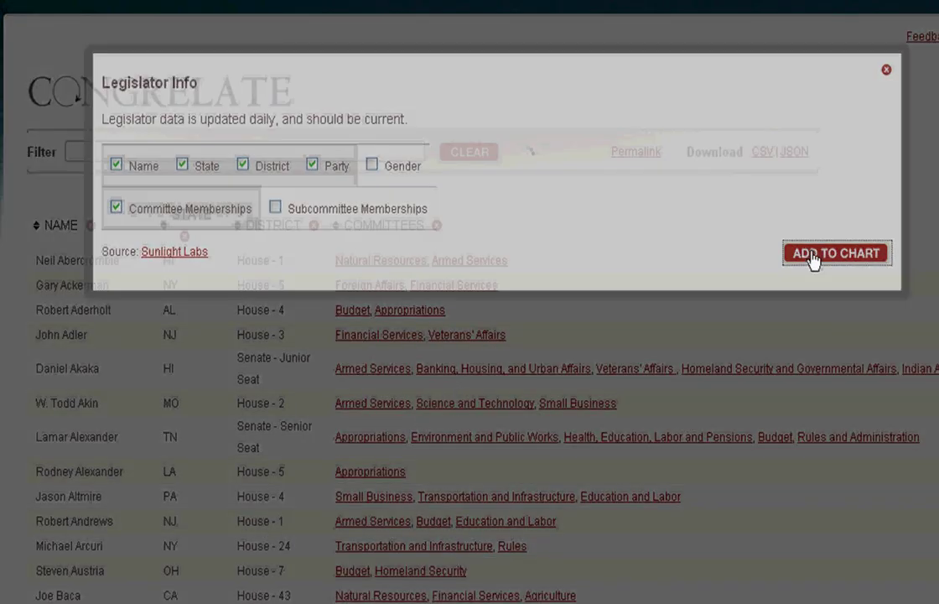
# - Filter the table by 'ways and means', then replace 'and means' with 'oversight'
pyautogui.write('ways and means')
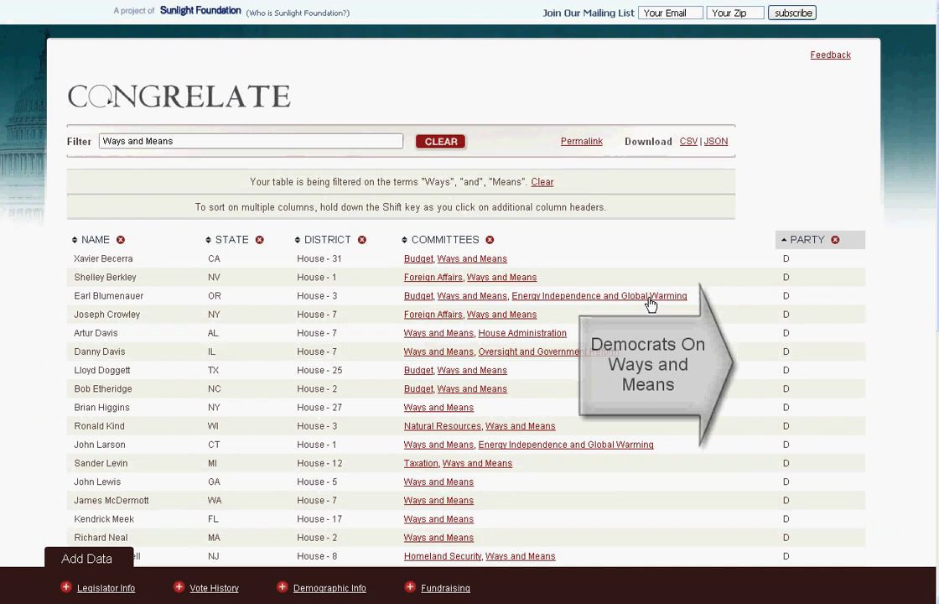
pyautogui.scroll(-3, 614, 314)
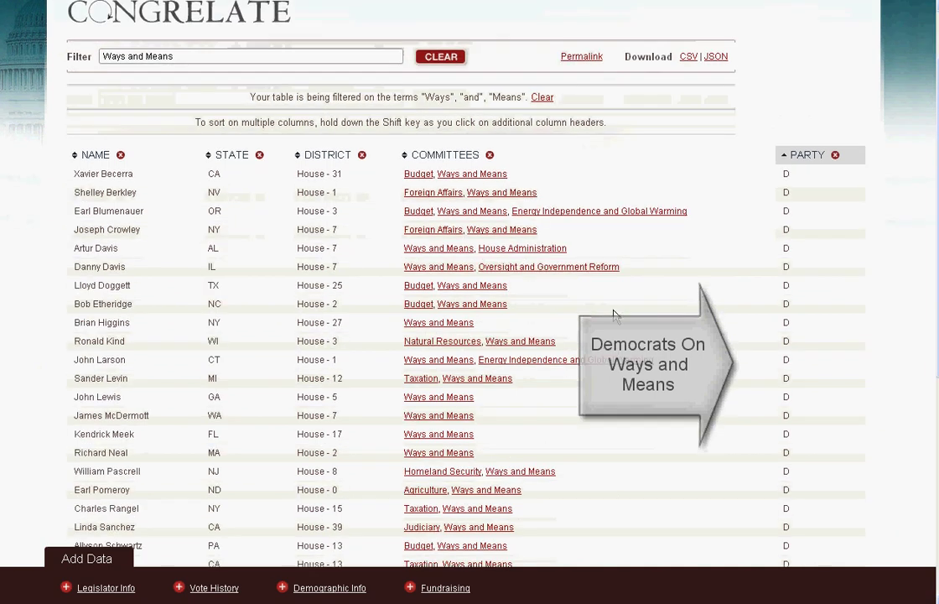
pyautogui.scroll(-3, 613, 314)
pyautogui.scroll(5, 614, 315)
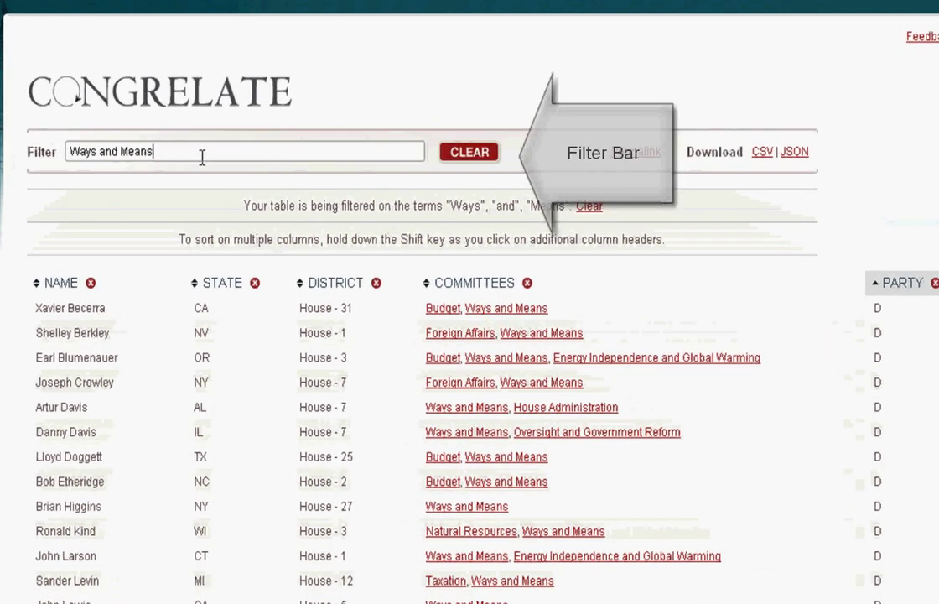
pyautogui.moveTo(216, 100); pyautogui.dragTo(138, 99)
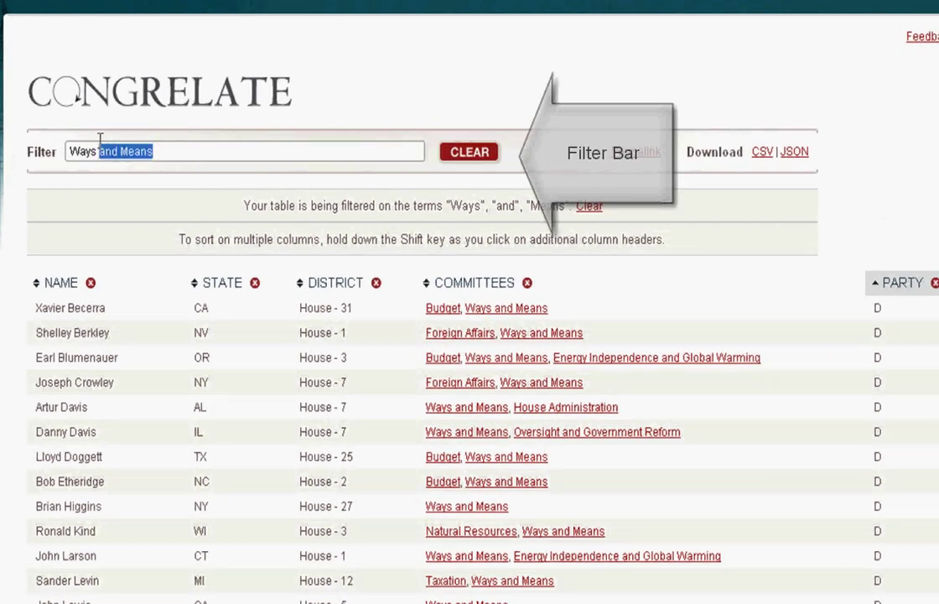
pyautogui.press('BackSpace')
pyautogui.press('BackSpace')
pyautogui.press('BackSpace')
pyautogui.write('oversi')
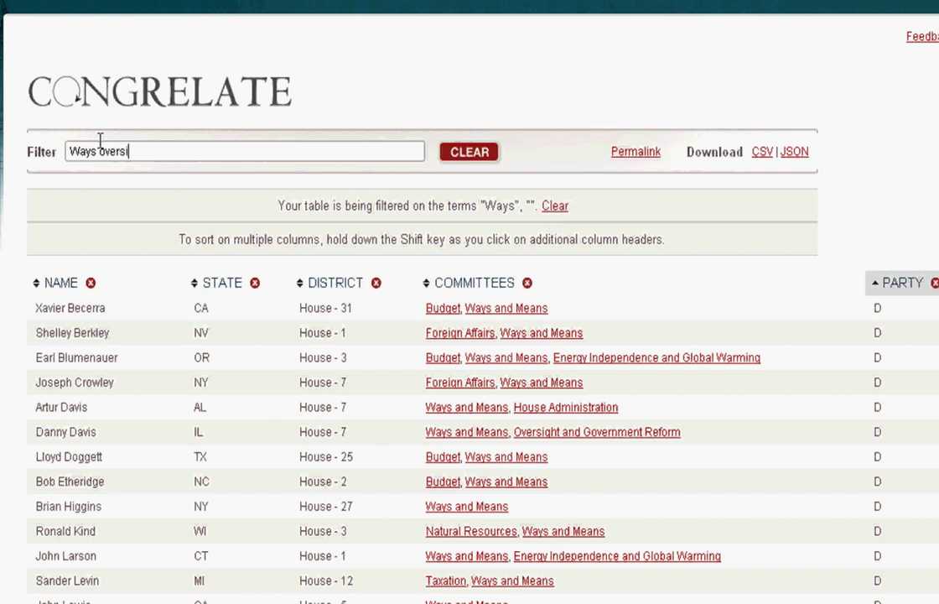
pyautogui.write('ght')
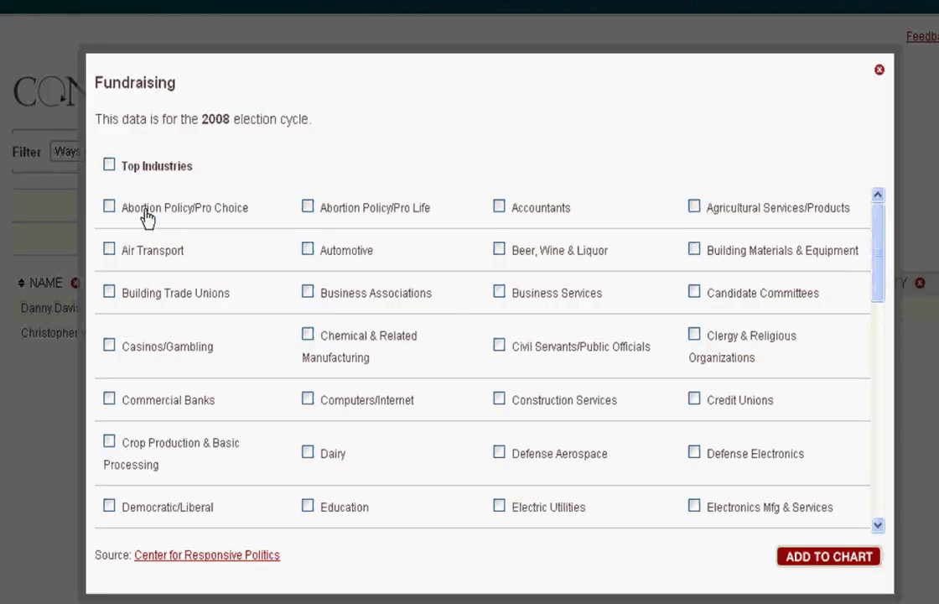
# - Add the Top Industries fundraising column to the table
pyautogui.click(109, 166)
pyautogui.click(843, 558)
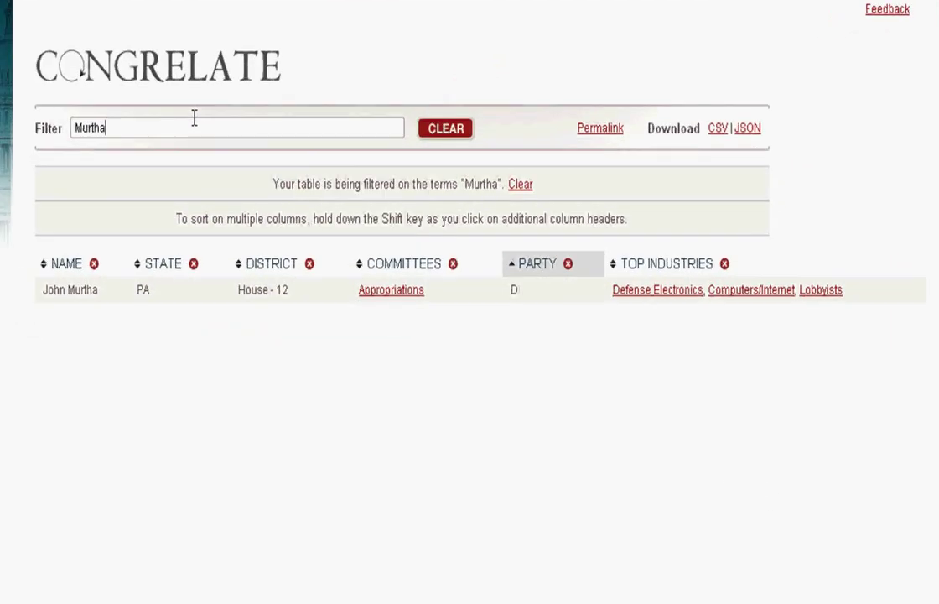
# - Replace the member-name filter with 'Defense lobbyists'
pyautogui.press('BackSpace')
pyautogui.press('BackSpace')
pyautogui.press('BackSpace')
pyautogui.press('BackSpace')
pyautogui.press('BackSpace')
pyautogui.press('BackSpace')
pyautogui.write('Defe')
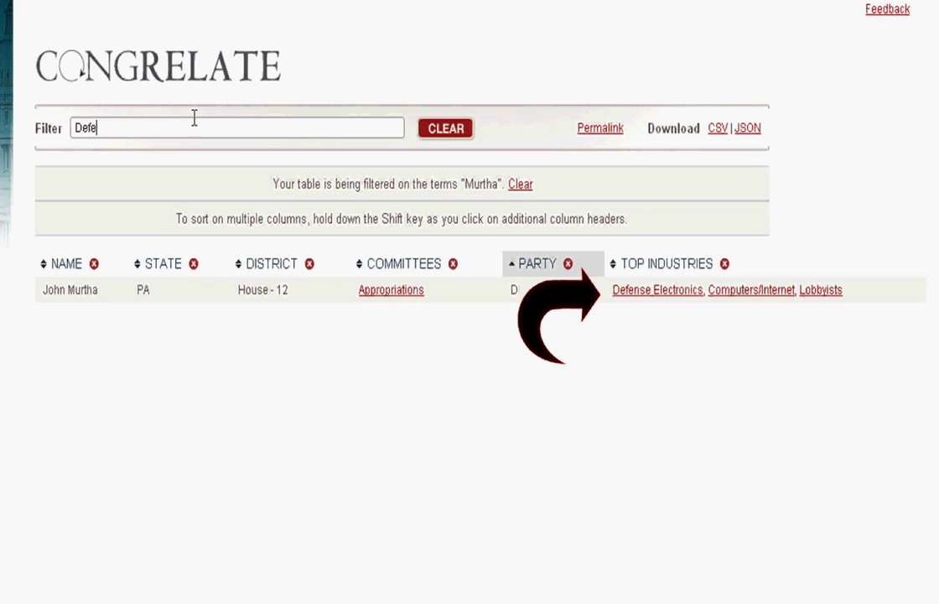
pyautogui.write('nse lobb')
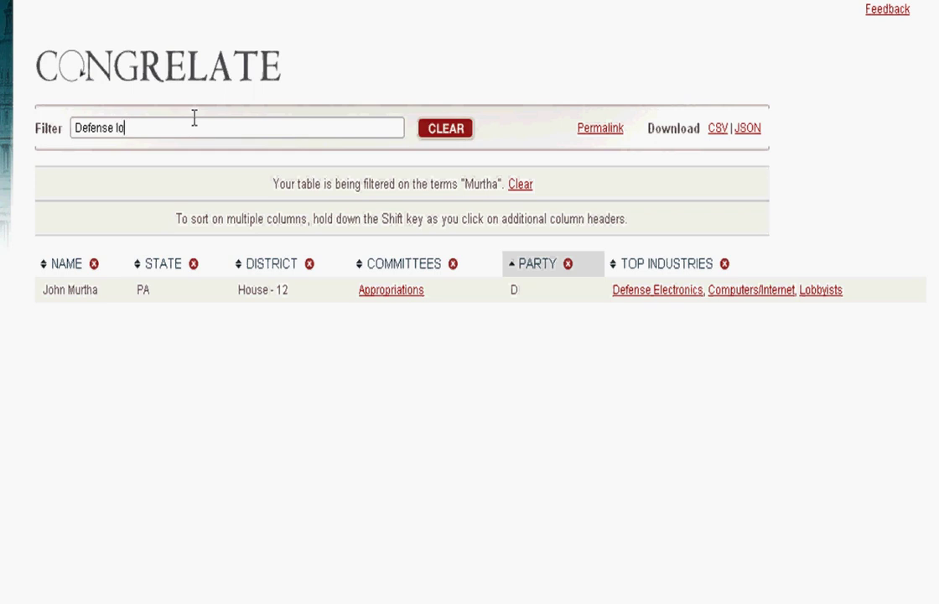
pyautogui.write('yists')
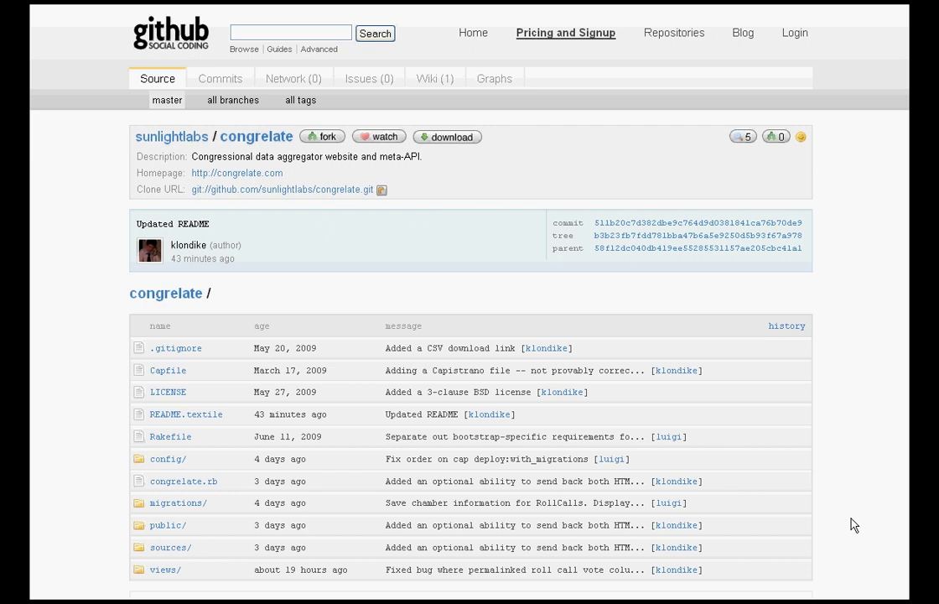
pyautogui.scroll(-3, 854, 524)
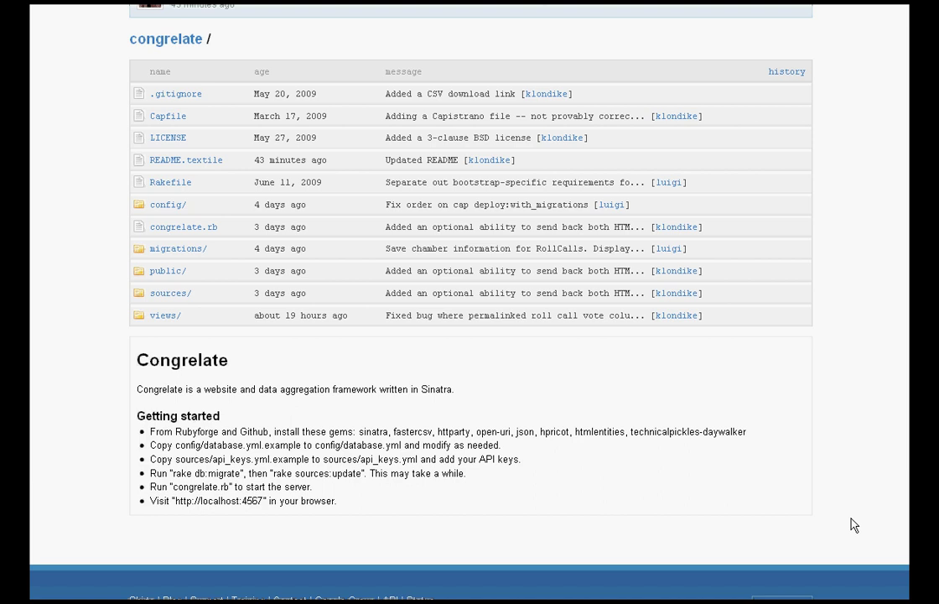
pyautogui.scroll(3, 854, 524)
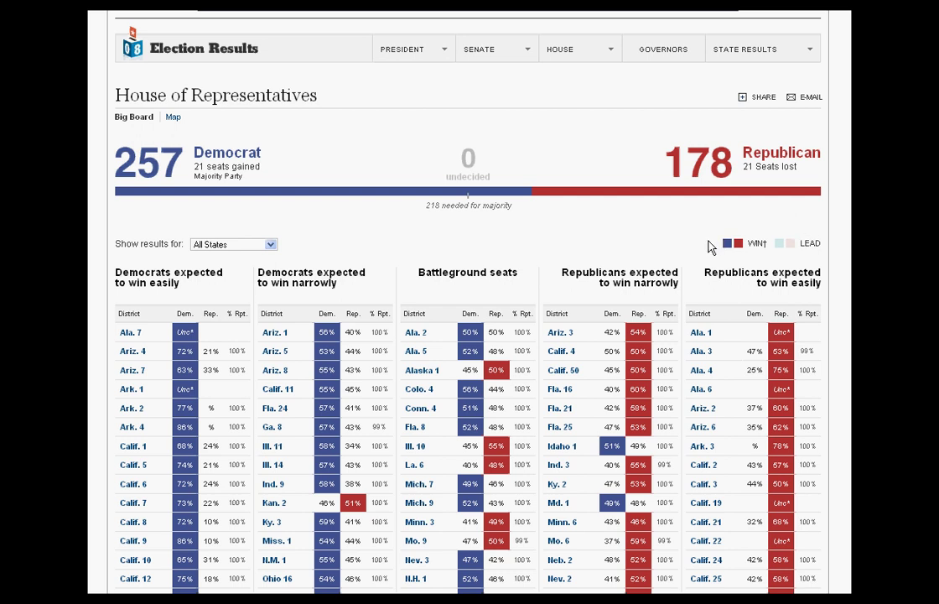
pyautogui.scroll(-2, 710, 247)
pyautogui.scroll(-5, 710, 247)
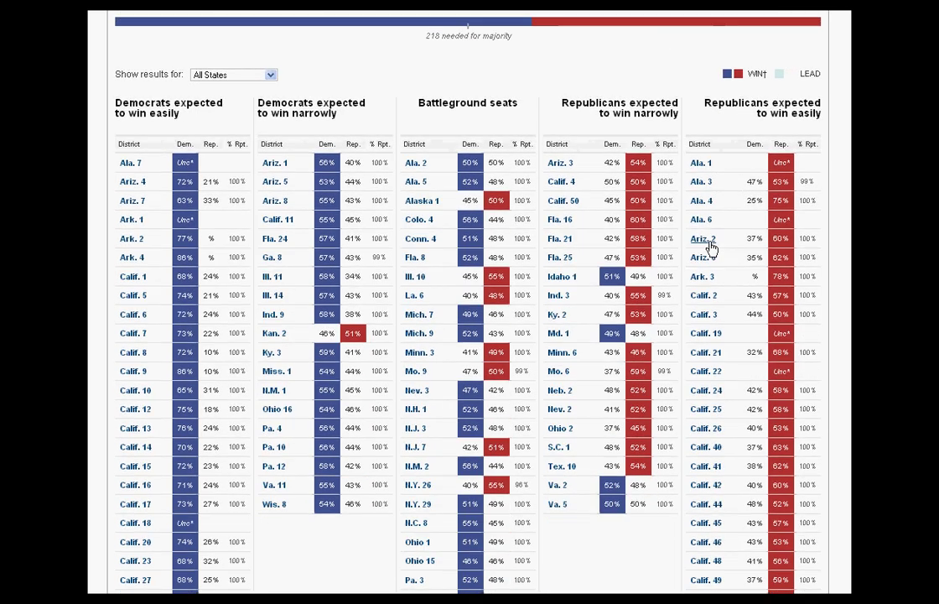
pyautogui.scroll(-4, 711, 248)
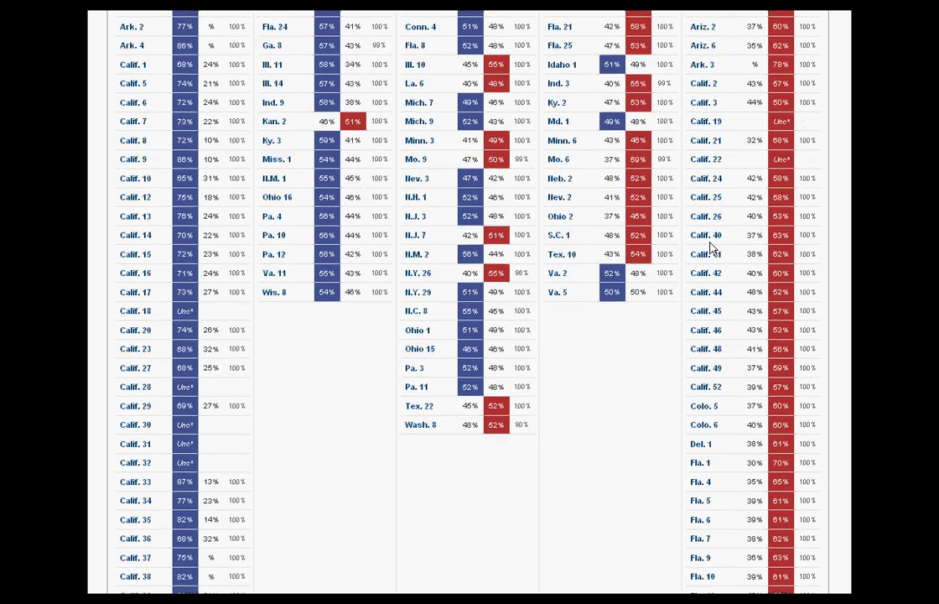
pyautogui.scroll(-5, 710, 248)
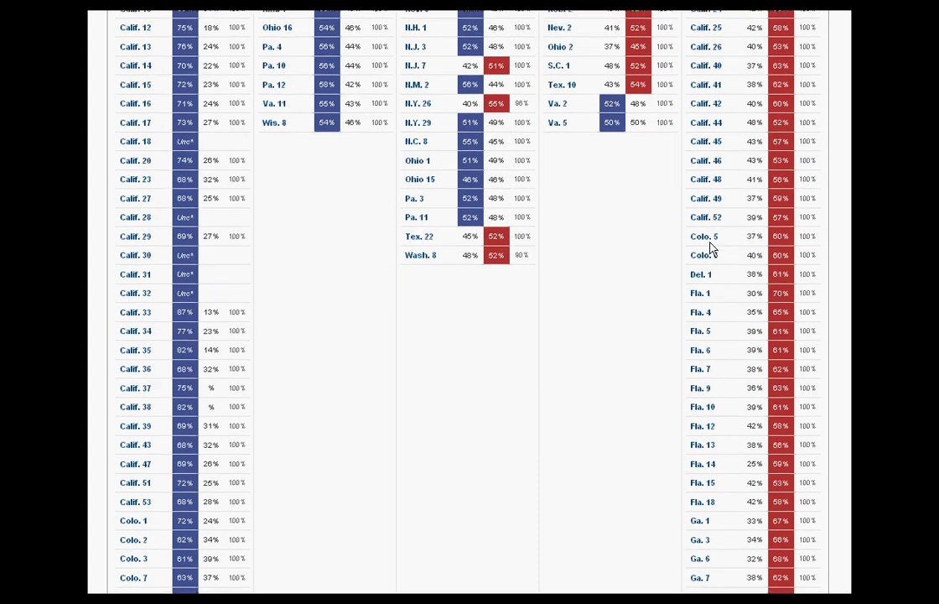
pyautogui.scroll(-1, 711, 248)
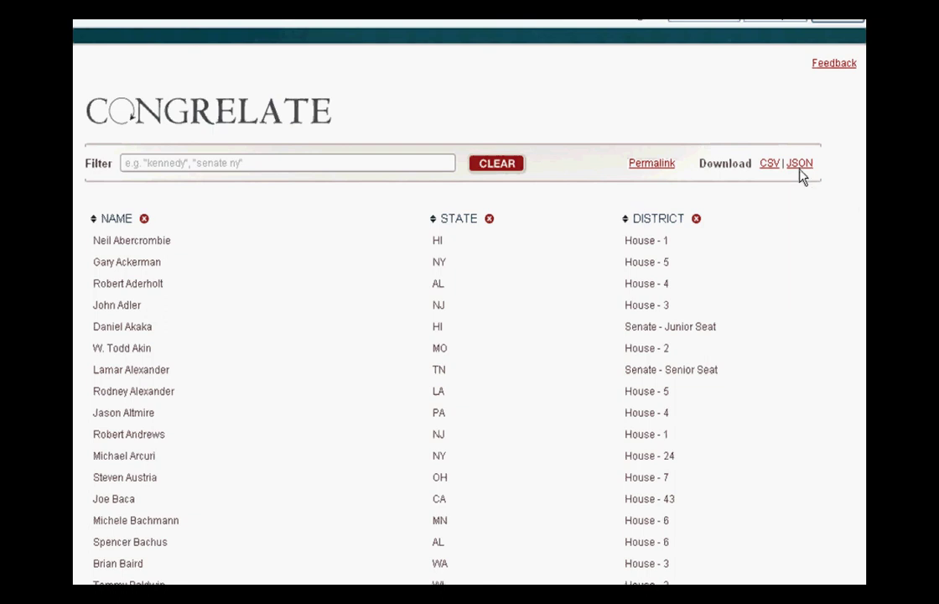
# - Open Congrelate's Feedback page on the Sunlight Labs support community
pyautogui.click(823, 65)
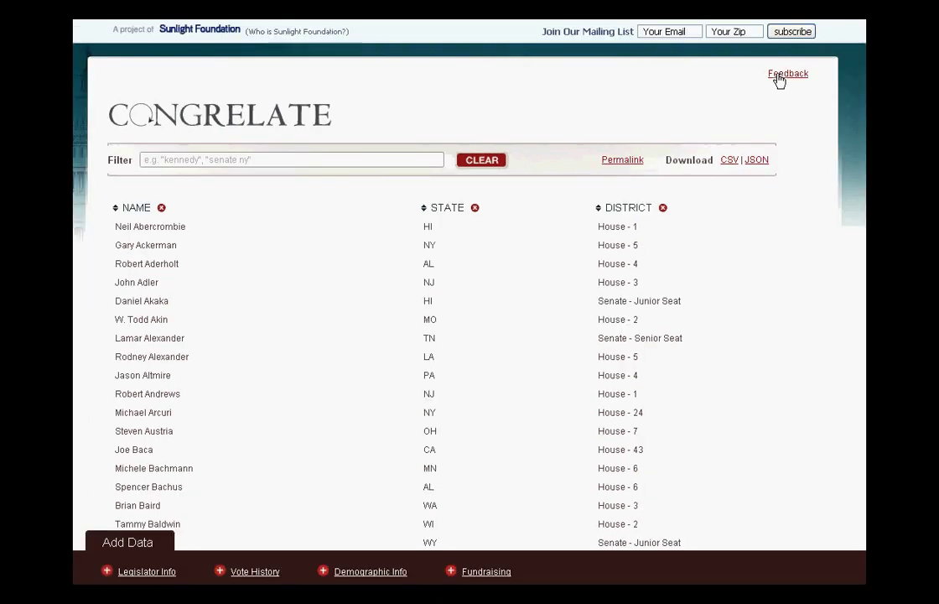
pyautogui.click(780, 78)
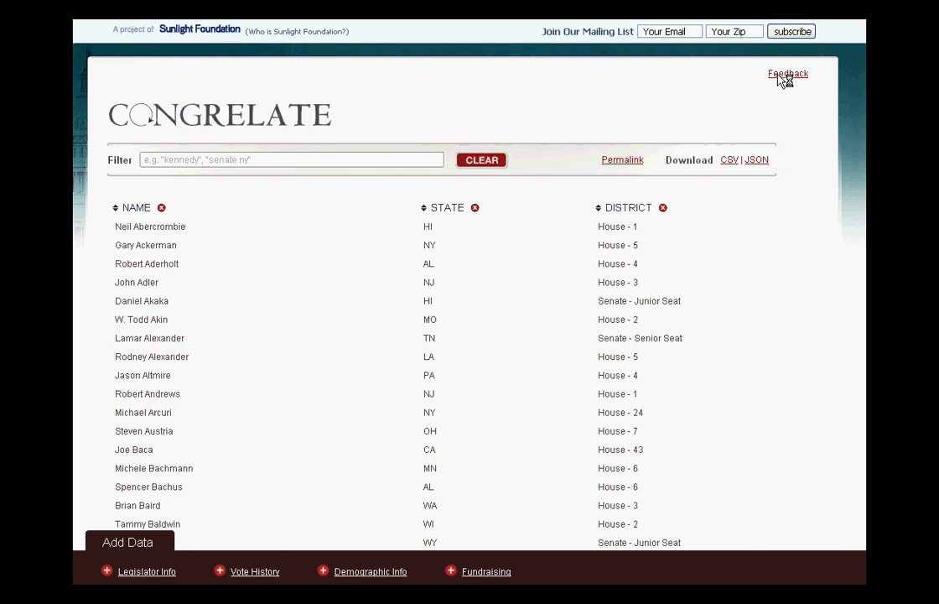
pyautogui.click(780, 76)
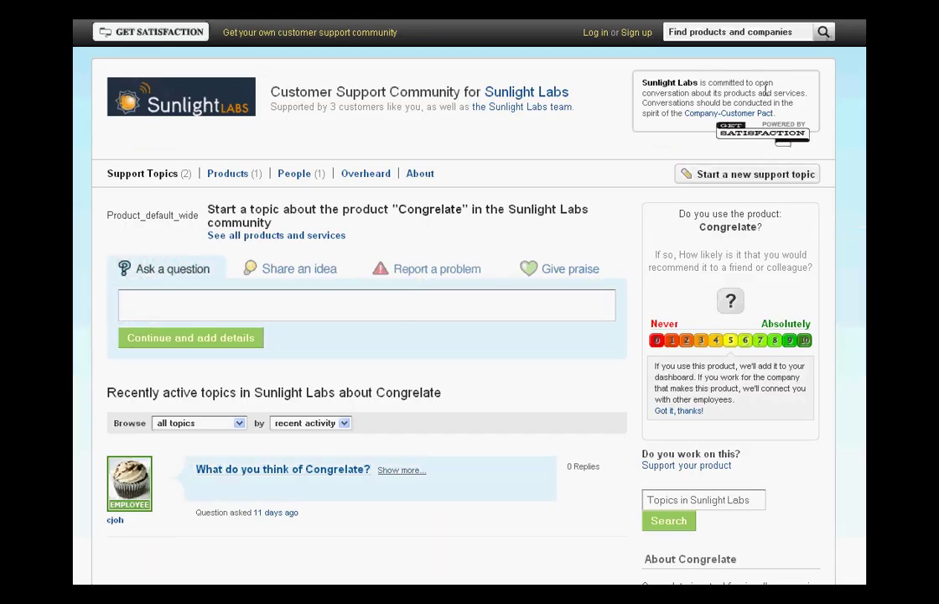